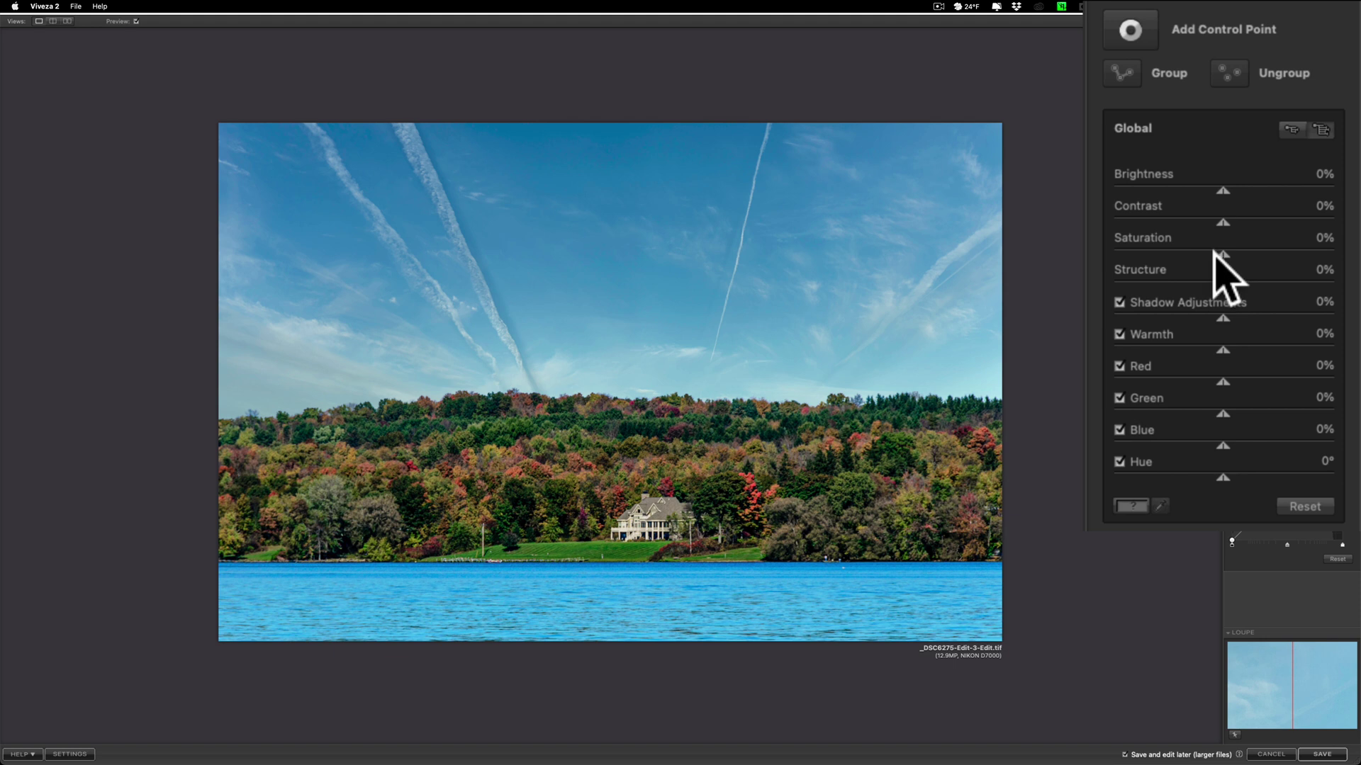
Step: Try raising the global saturation to 84% and reset it to 0%
drag(1218, 248, 1309, 251)
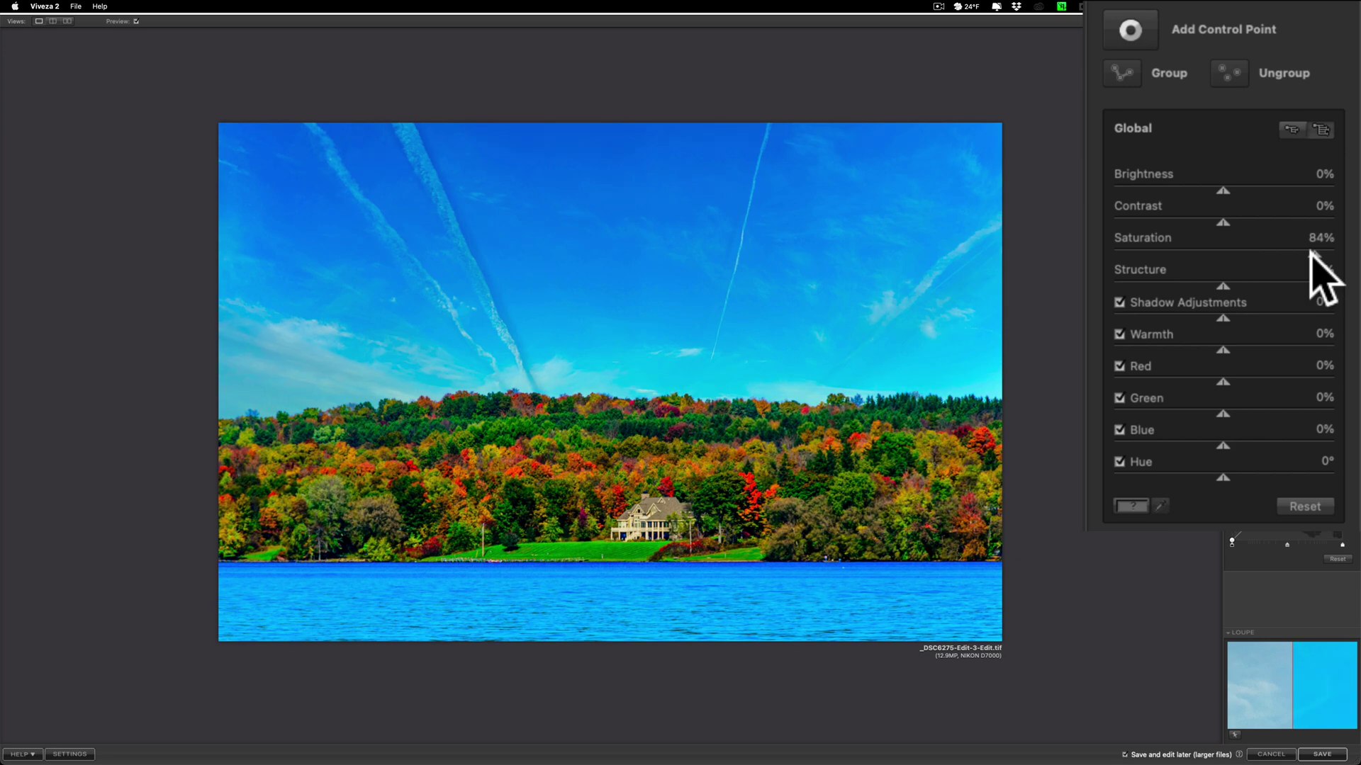
double_click(1310, 255)
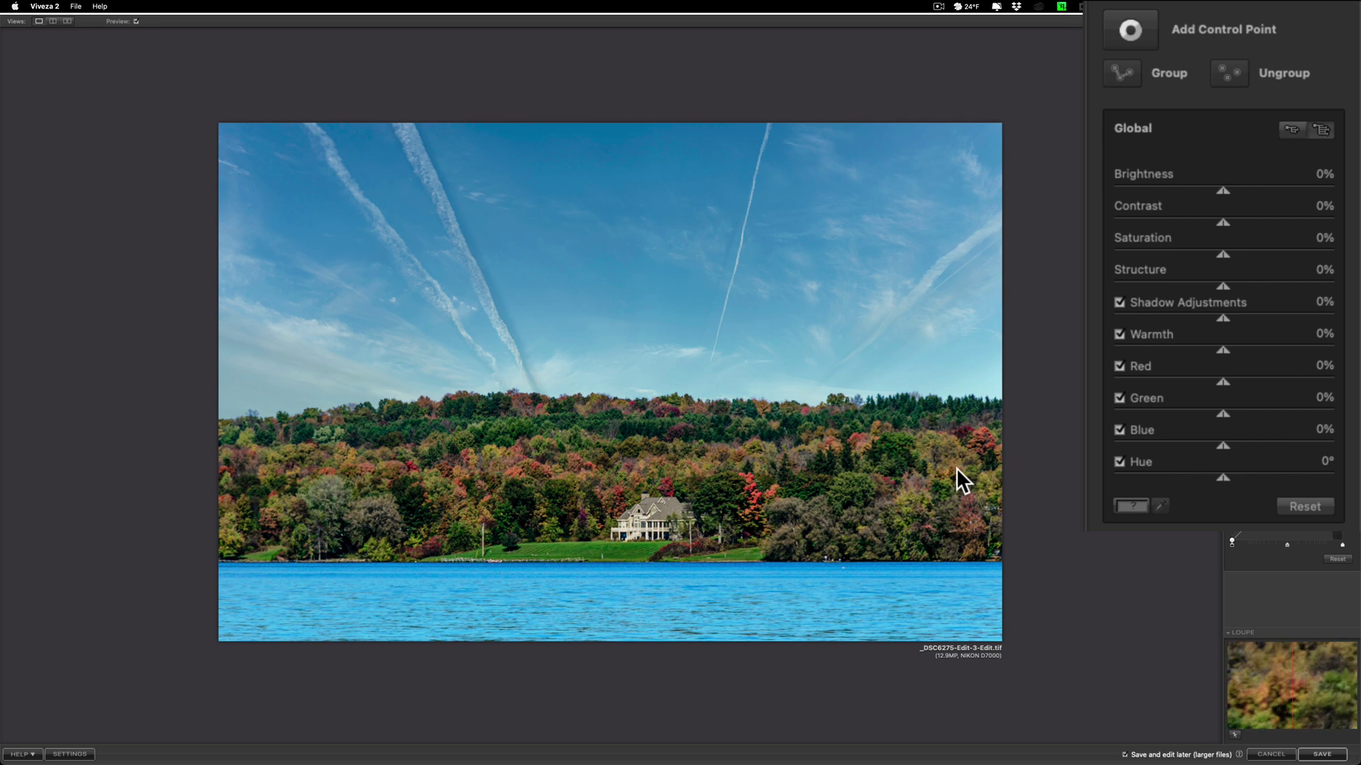
Step: Add a control point on the autumn trees beside the house, size it to 16% and set its saturation to 70%
click(1131, 30)
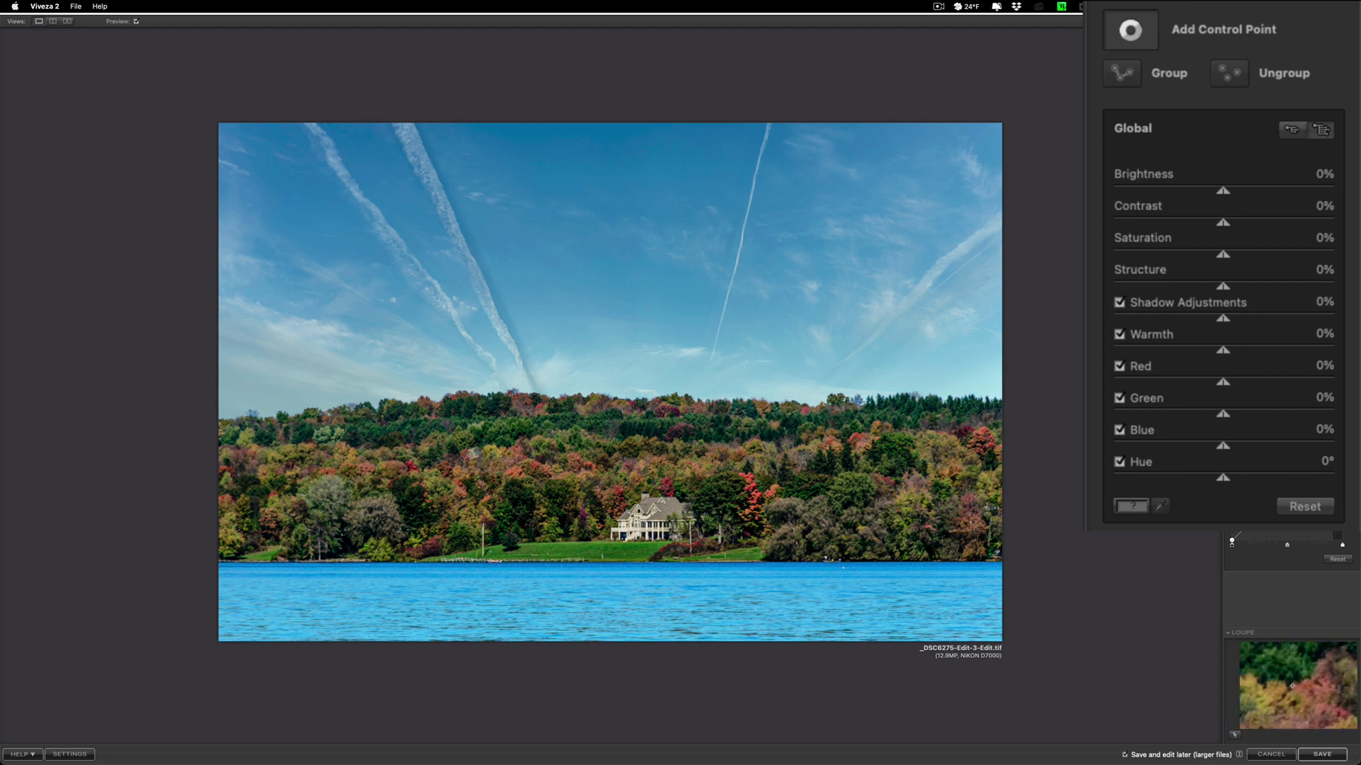
click(558, 465)
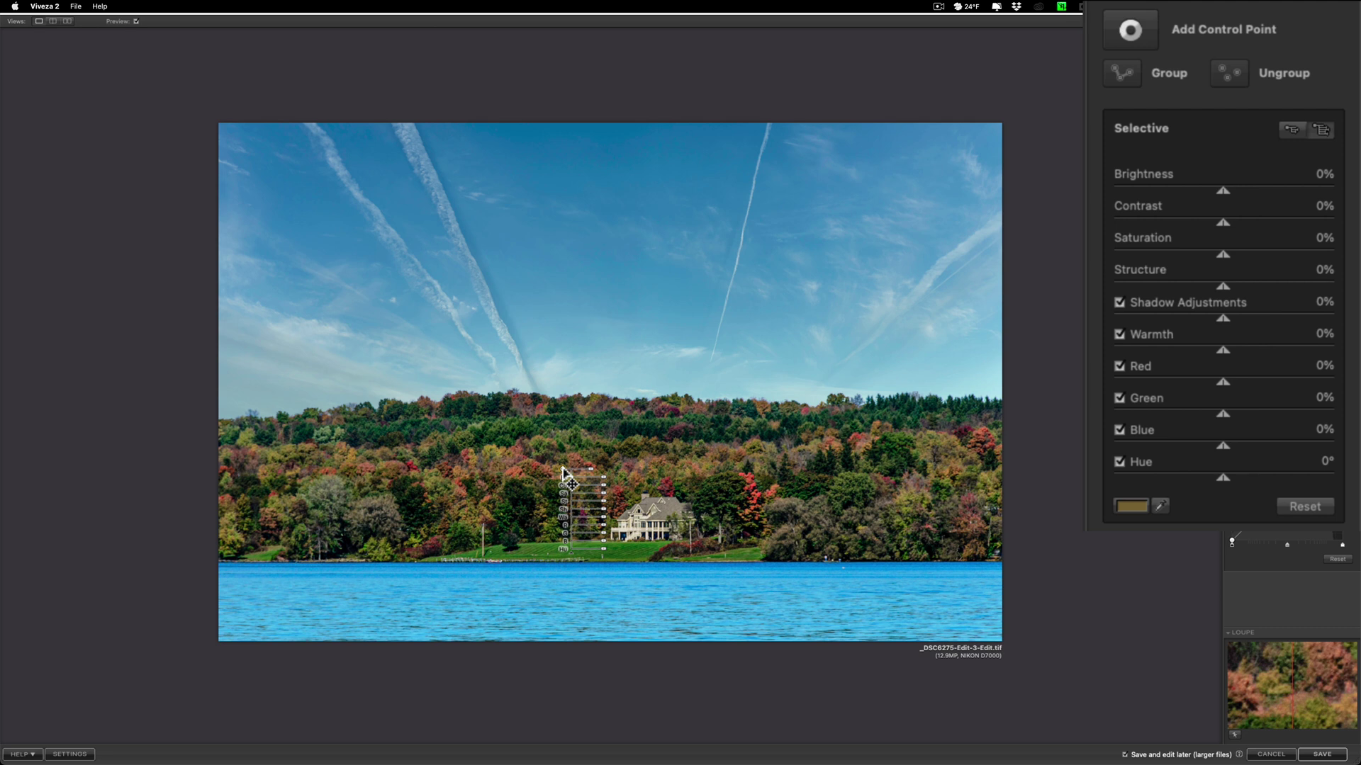
drag(1222, 253, 1357, 253)
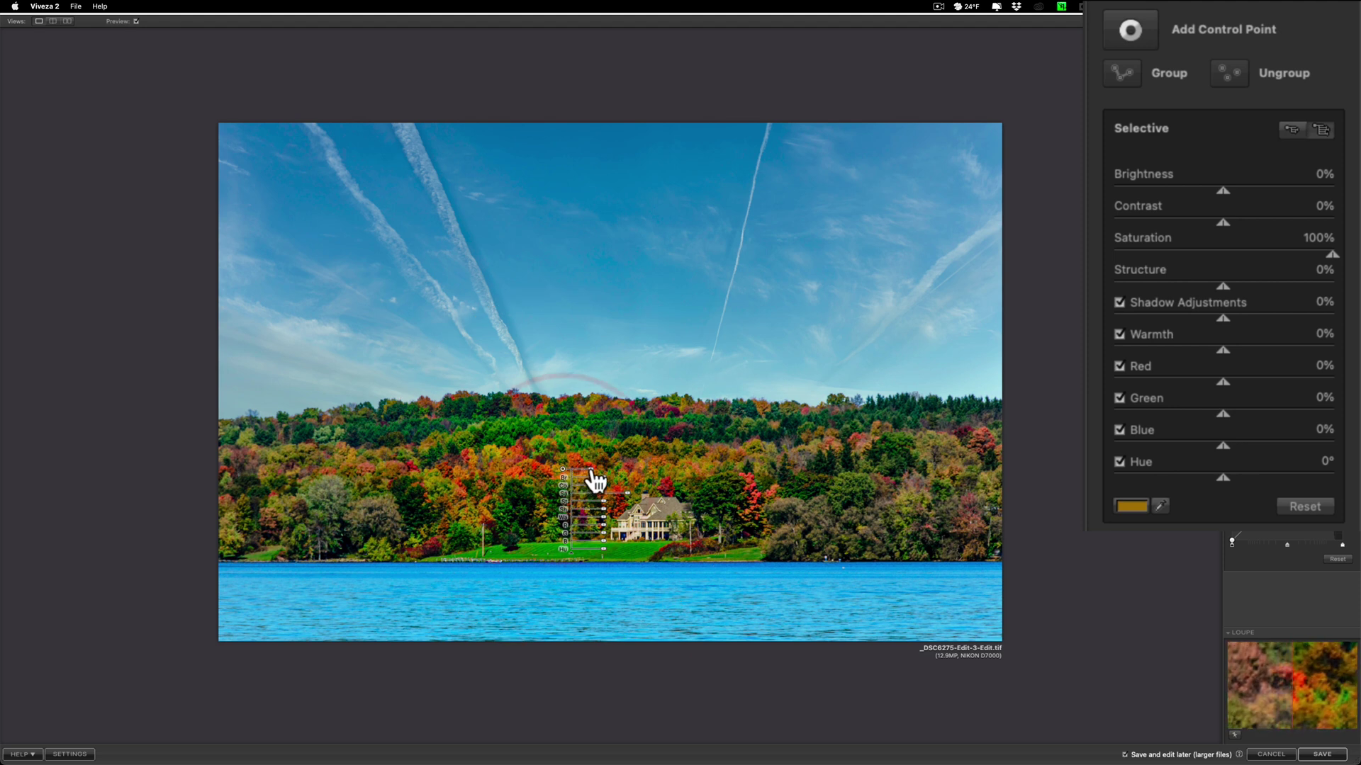
drag(592, 470, 586, 471)
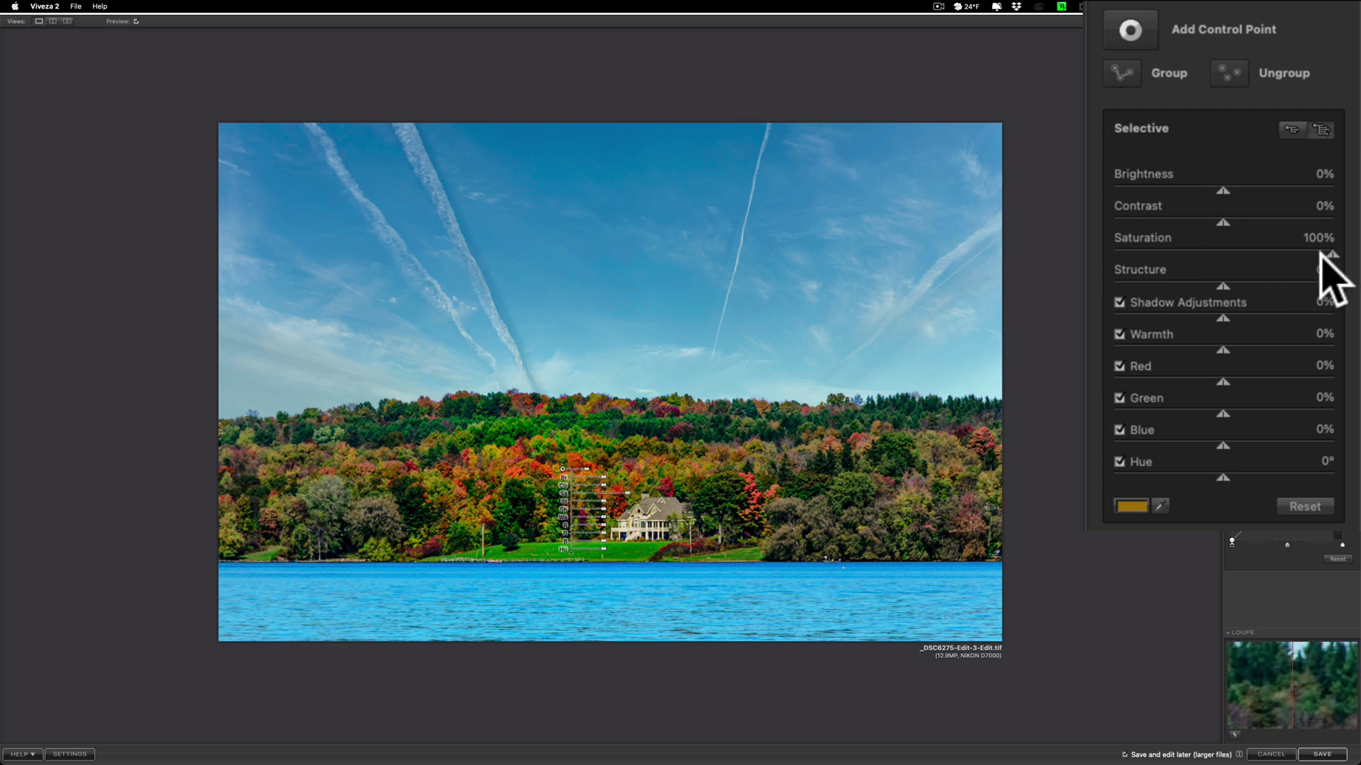
drag(1331, 251, 1299, 251)
click(1299, 255)
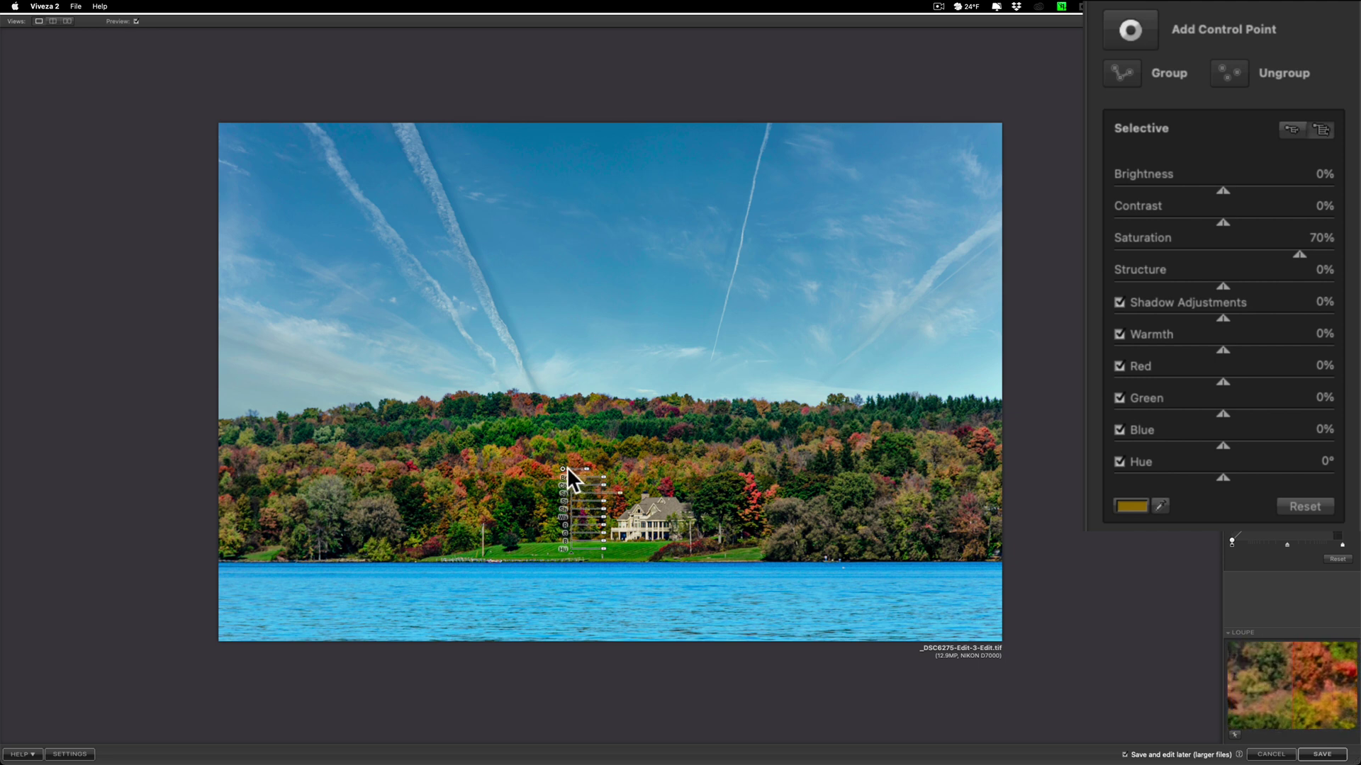
Step: Duplicate the tree control point four times across the tree line and enlarge the rightmost copy to 22%
drag(565, 471, 859, 471)
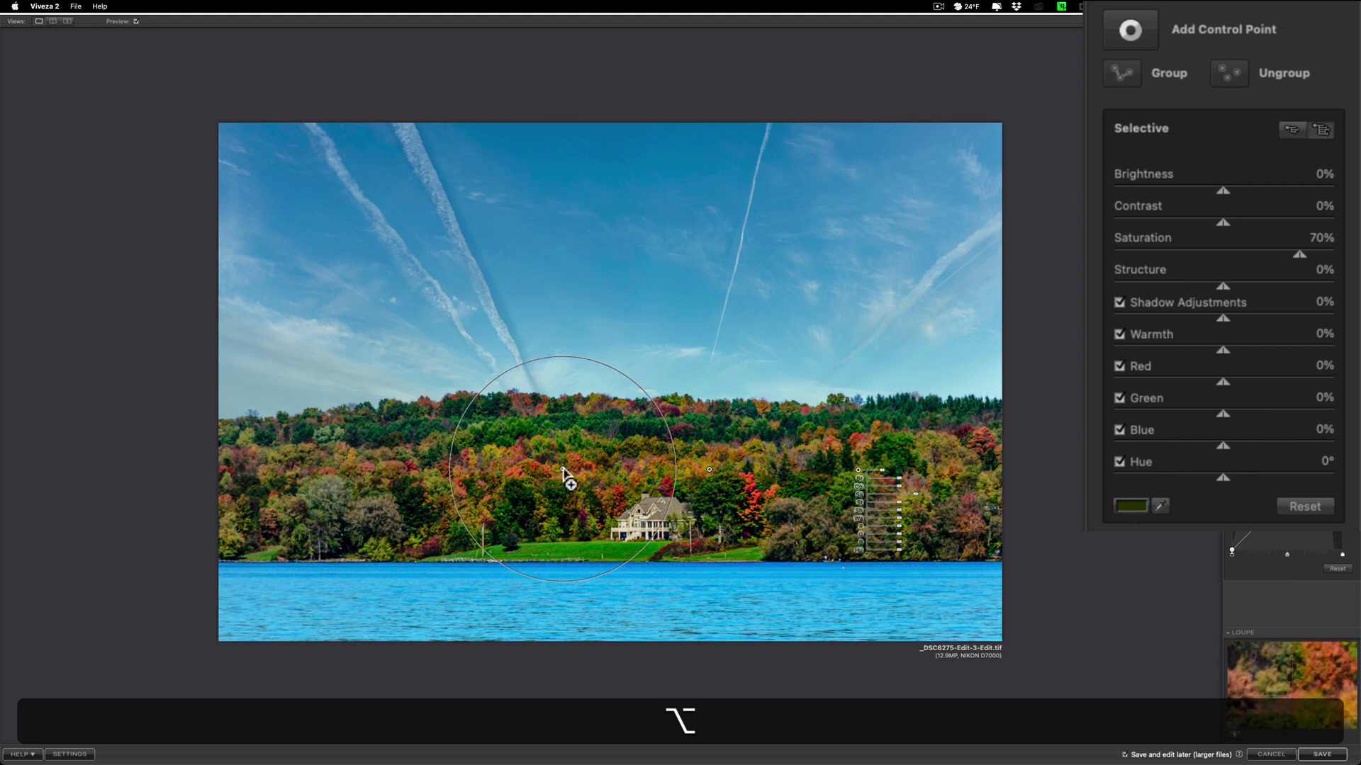
drag(563, 471, 273, 475)
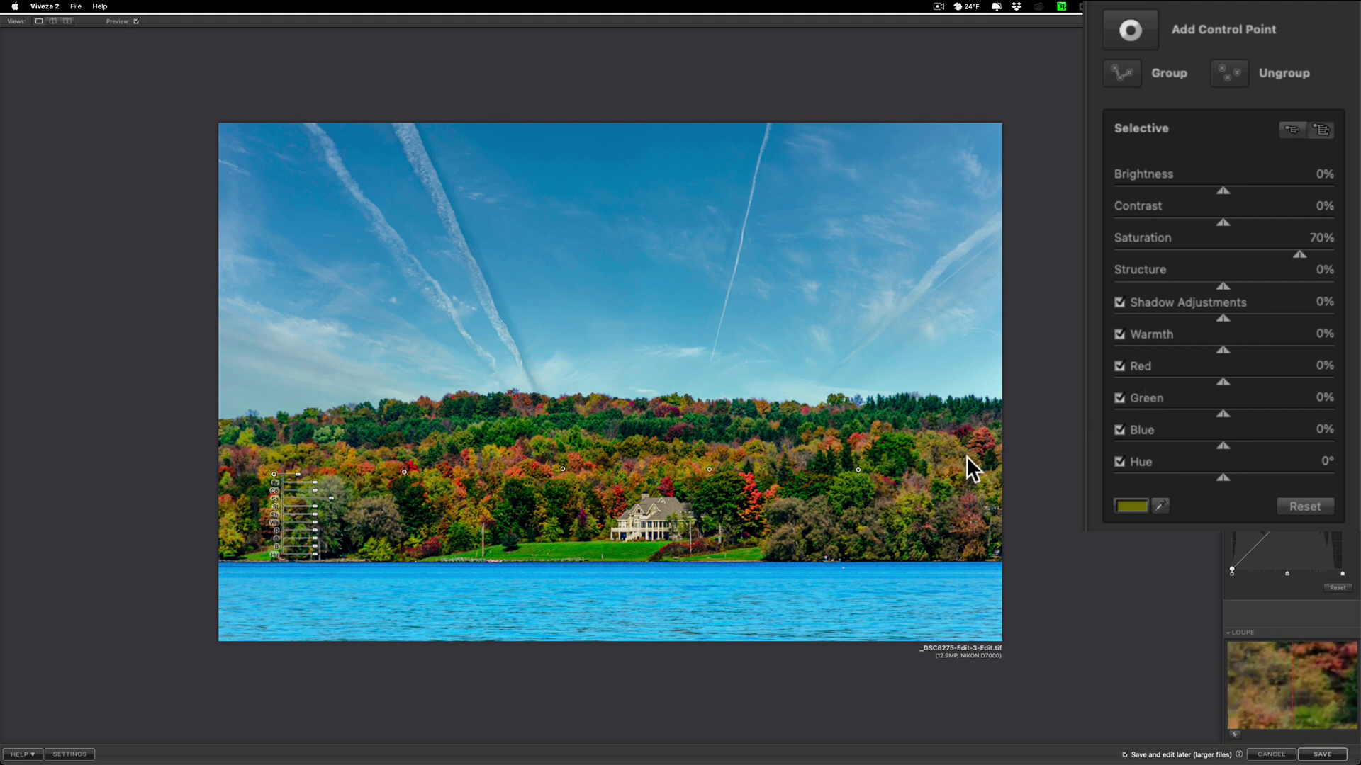
drag(858, 470, 866, 469)
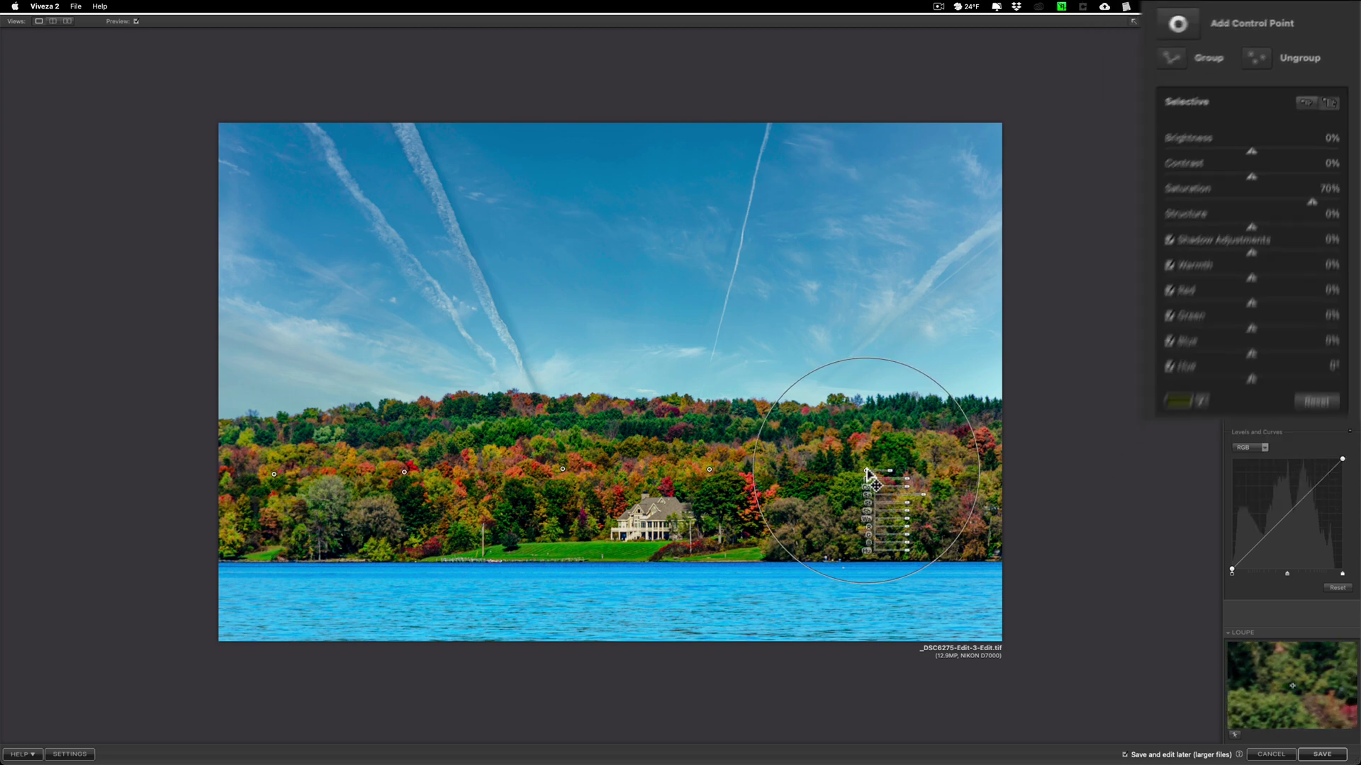
drag(890, 470, 892, 478)
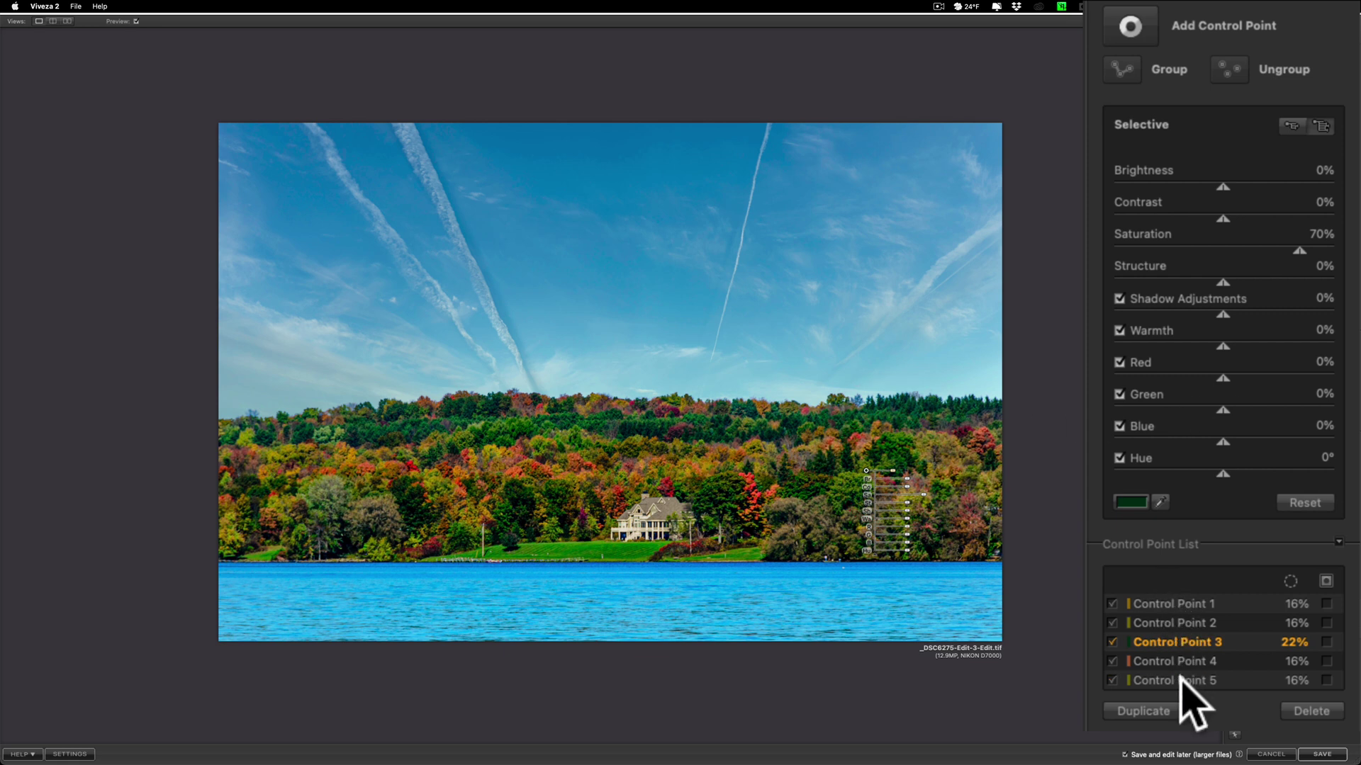
Step: Group Control Points 1 to 5 and set the group's saturation to 55%
click(1194, 610)
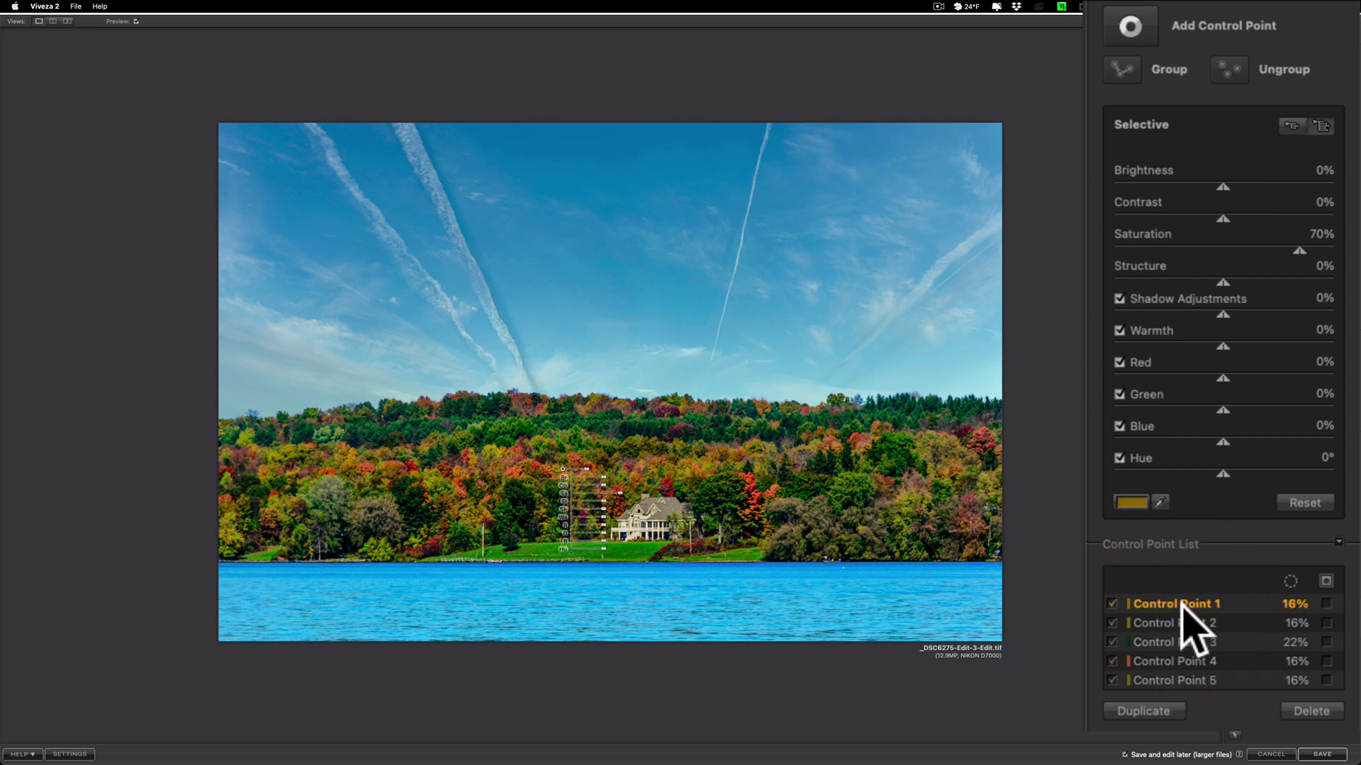
shift+click(1210, 679)
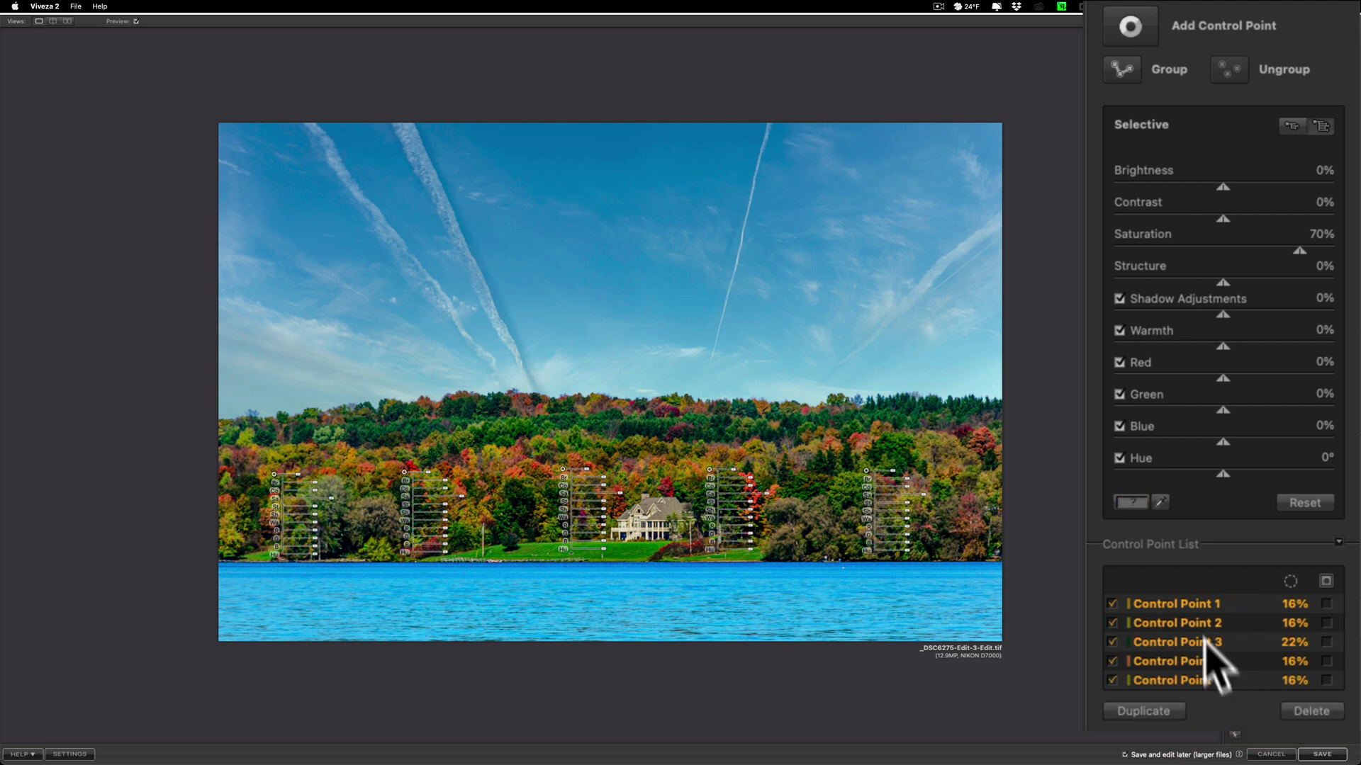
click(1117, 75)
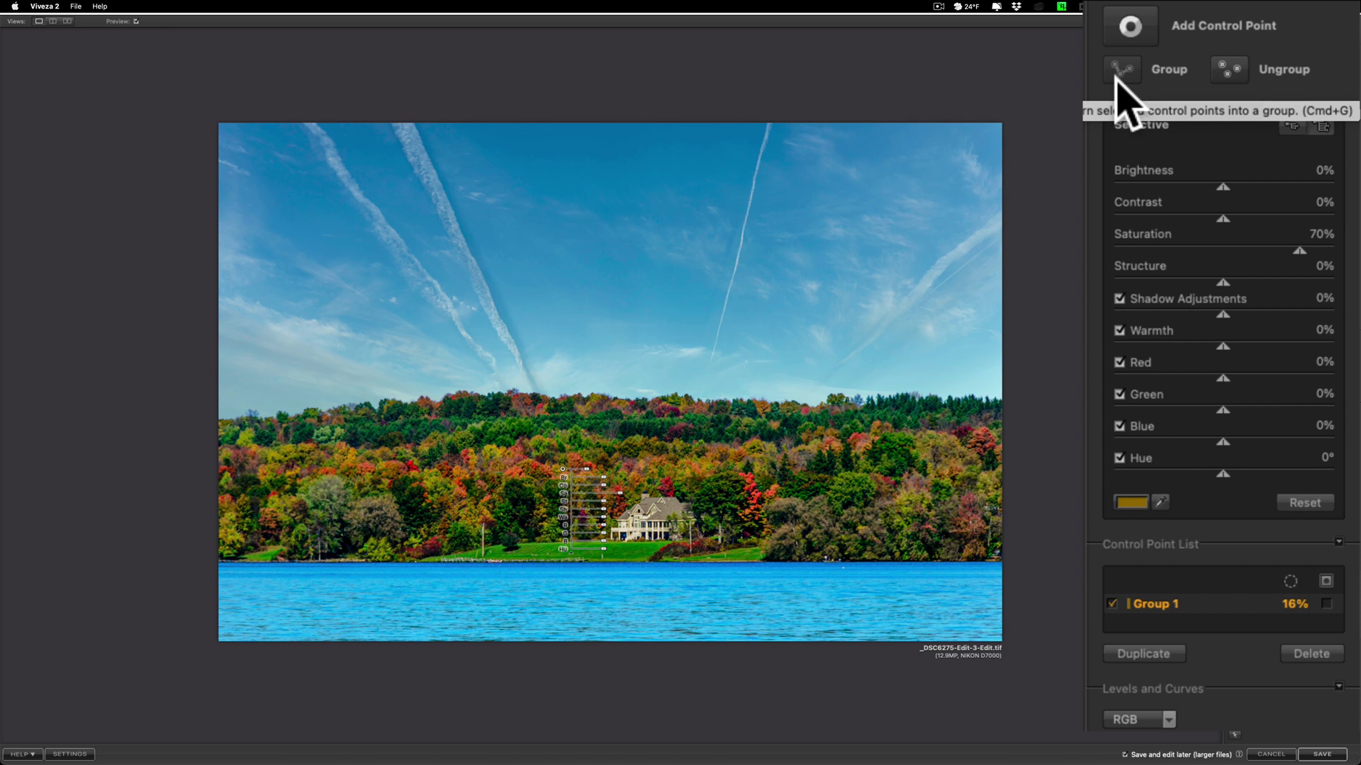
mouse_move(1297, 244)
mouse_down()
mouse_move(1086, 244)
mouse_move(1281, 250)
mouse_up()
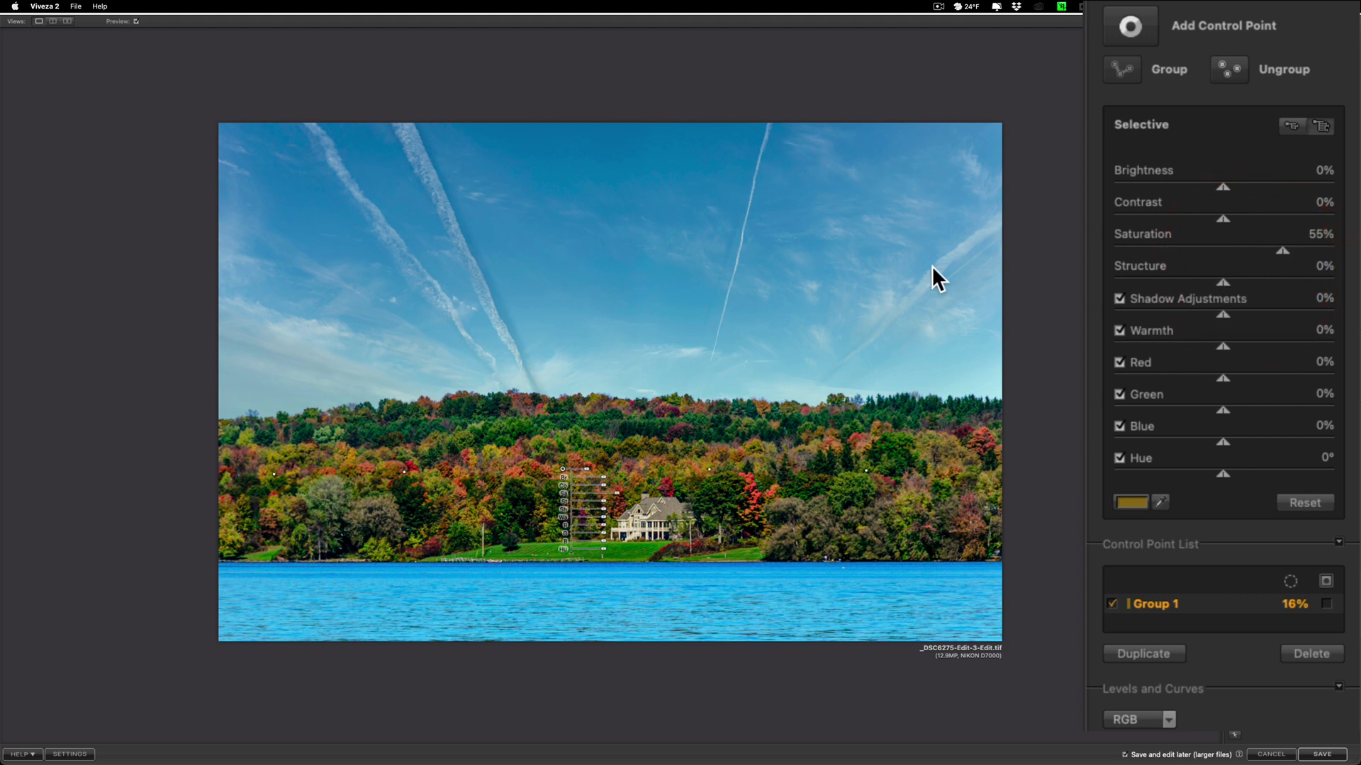
Step: Add a control point in the middle of the sky and set its size to 68%
click(1131, 27)
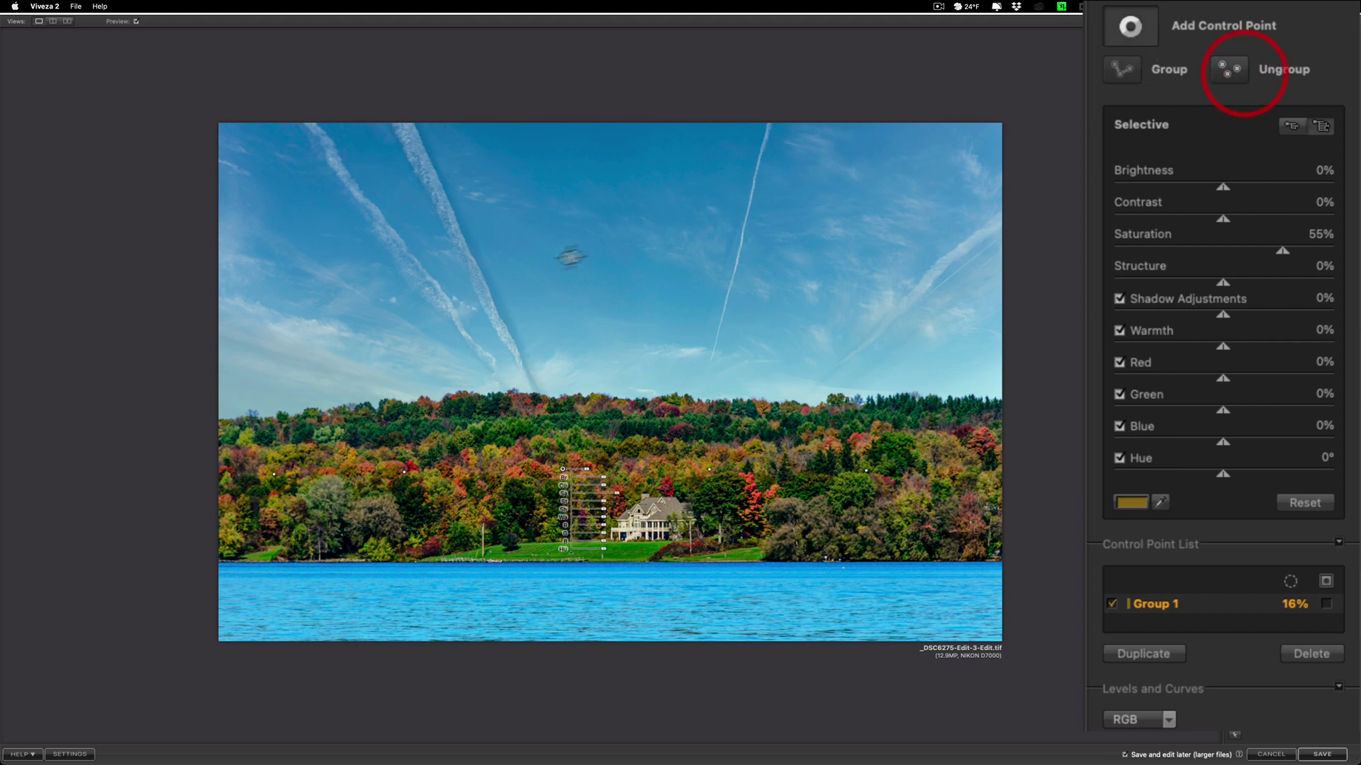
click(645, 252)
drag(676, 256, 691, 257)
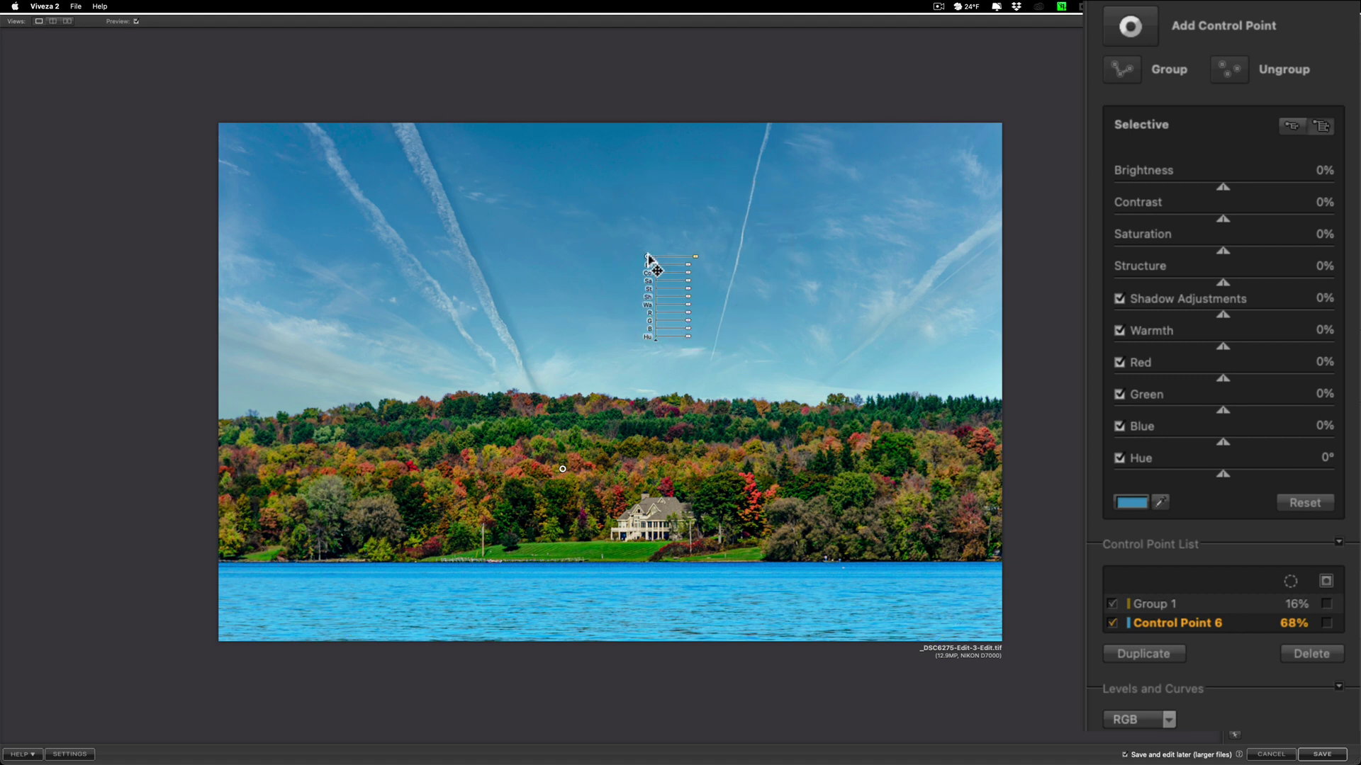
click(644, 260)
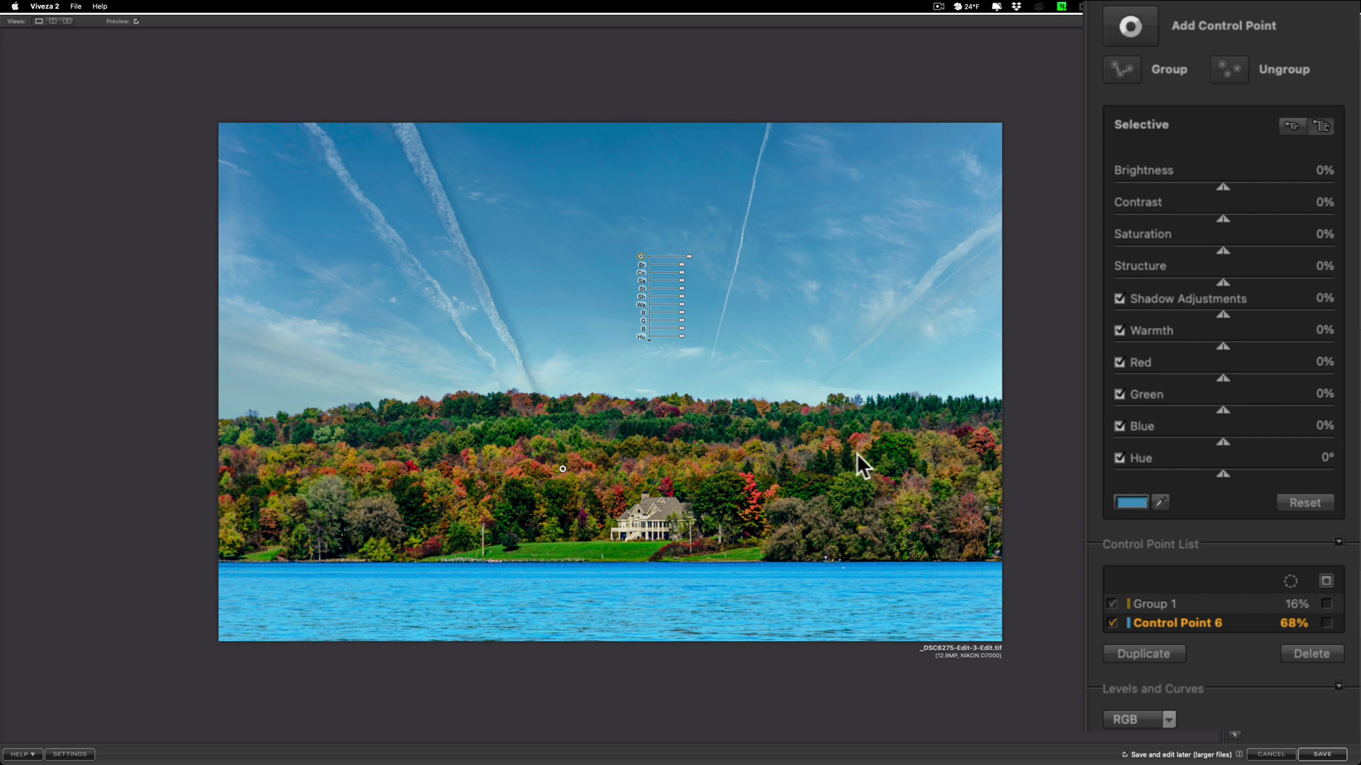
Step: Set the sky control point's contrast to 12%, saturation to 19% and structure to 61%
drag(1222, 250, 1238, 223)
click(1221, 215)
drag(1223, 282, 1286, 280)
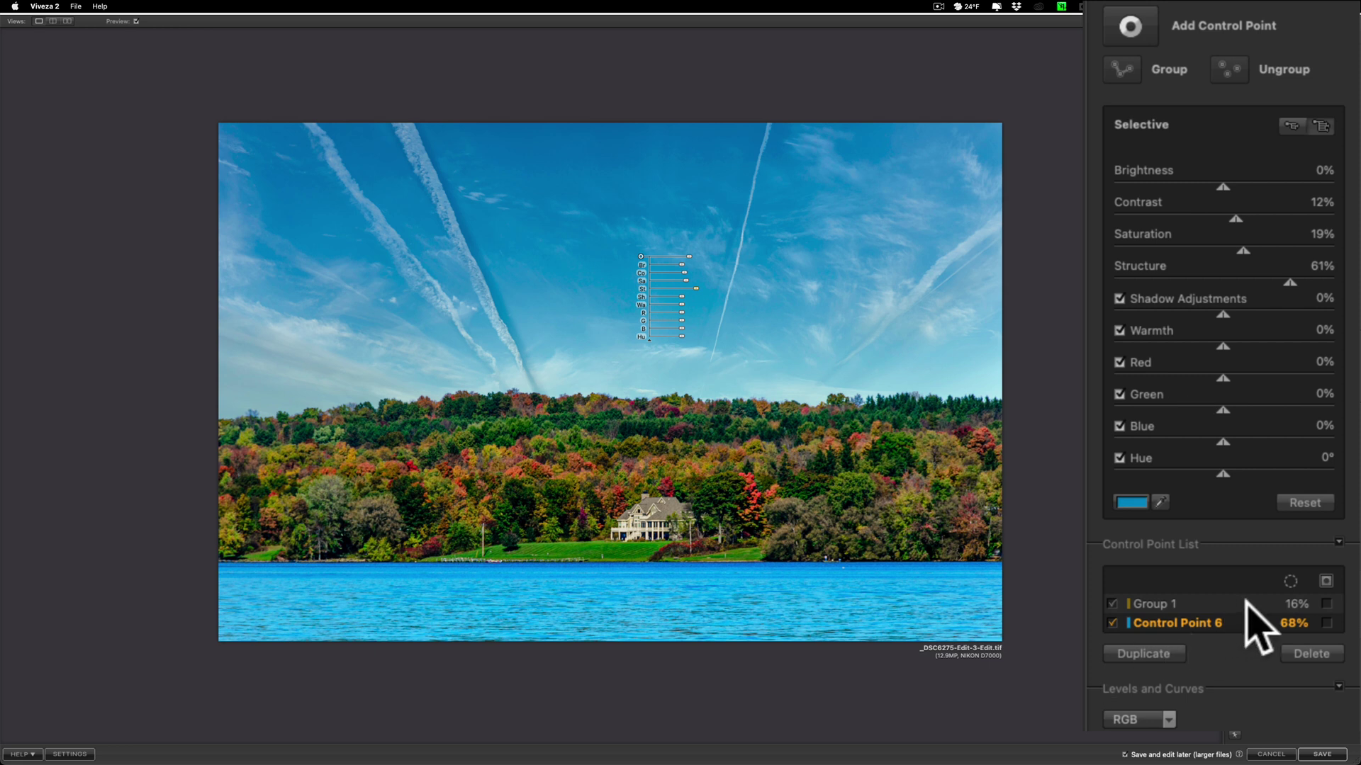
Step: Inspect the sky control point's mask with Group 1 temporarily disabled, and re-enable the group
click(1110, 602)
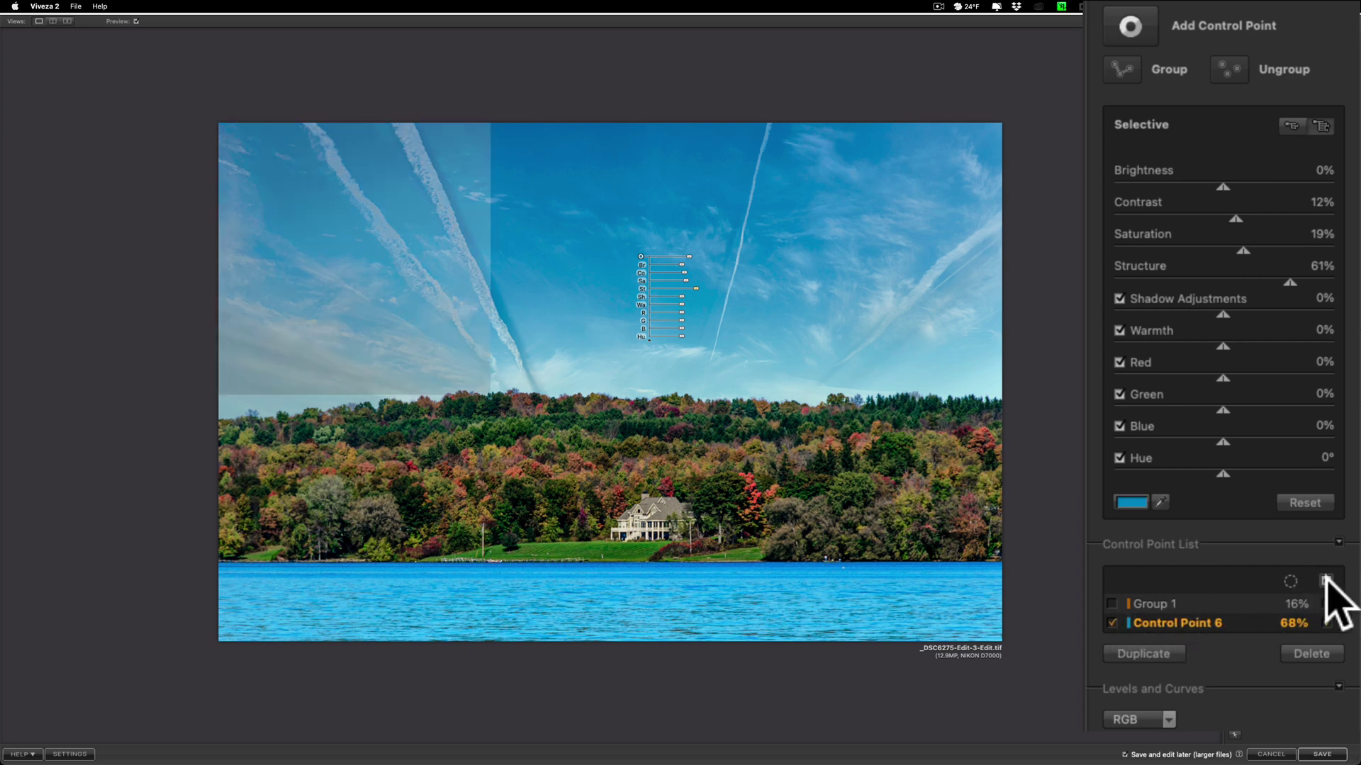
click(1326, 580)
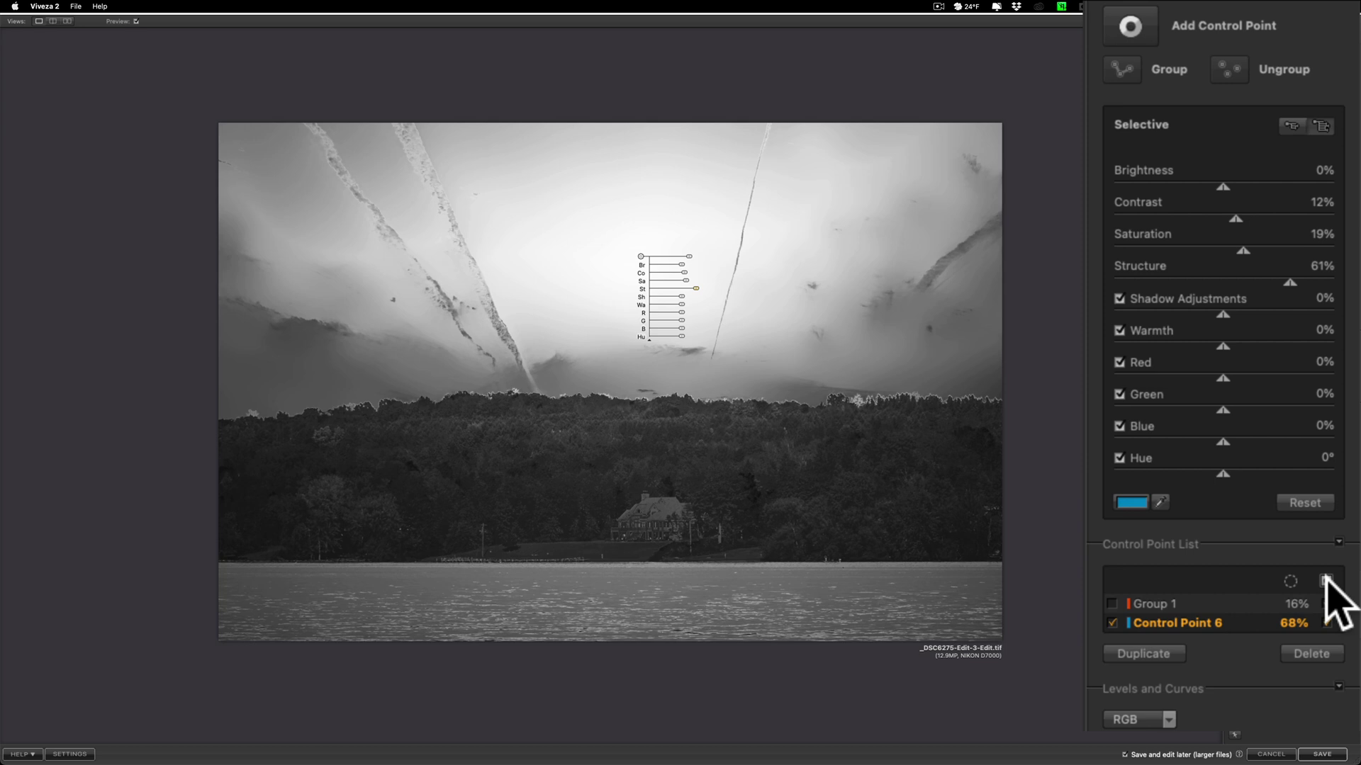
click(1326, 579)
click(1326, 580)
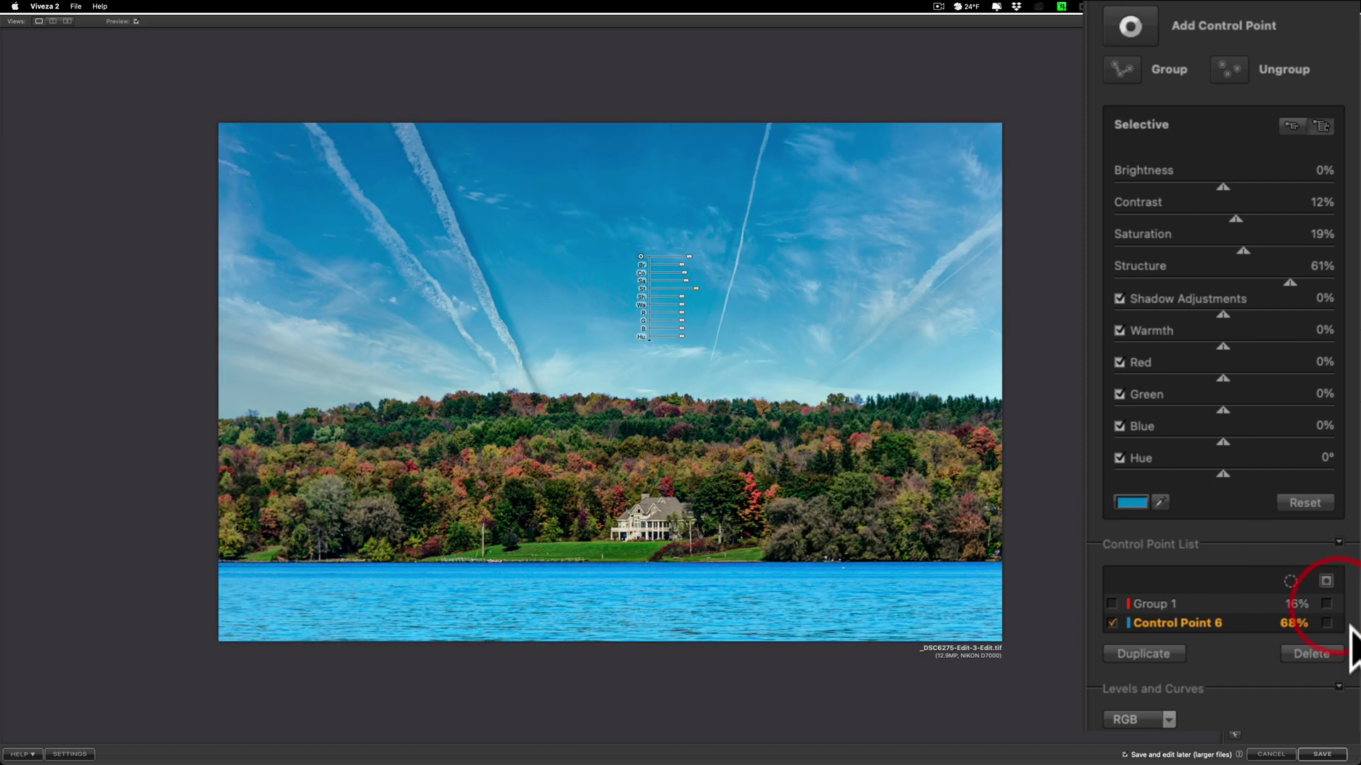
click(1111, 603)
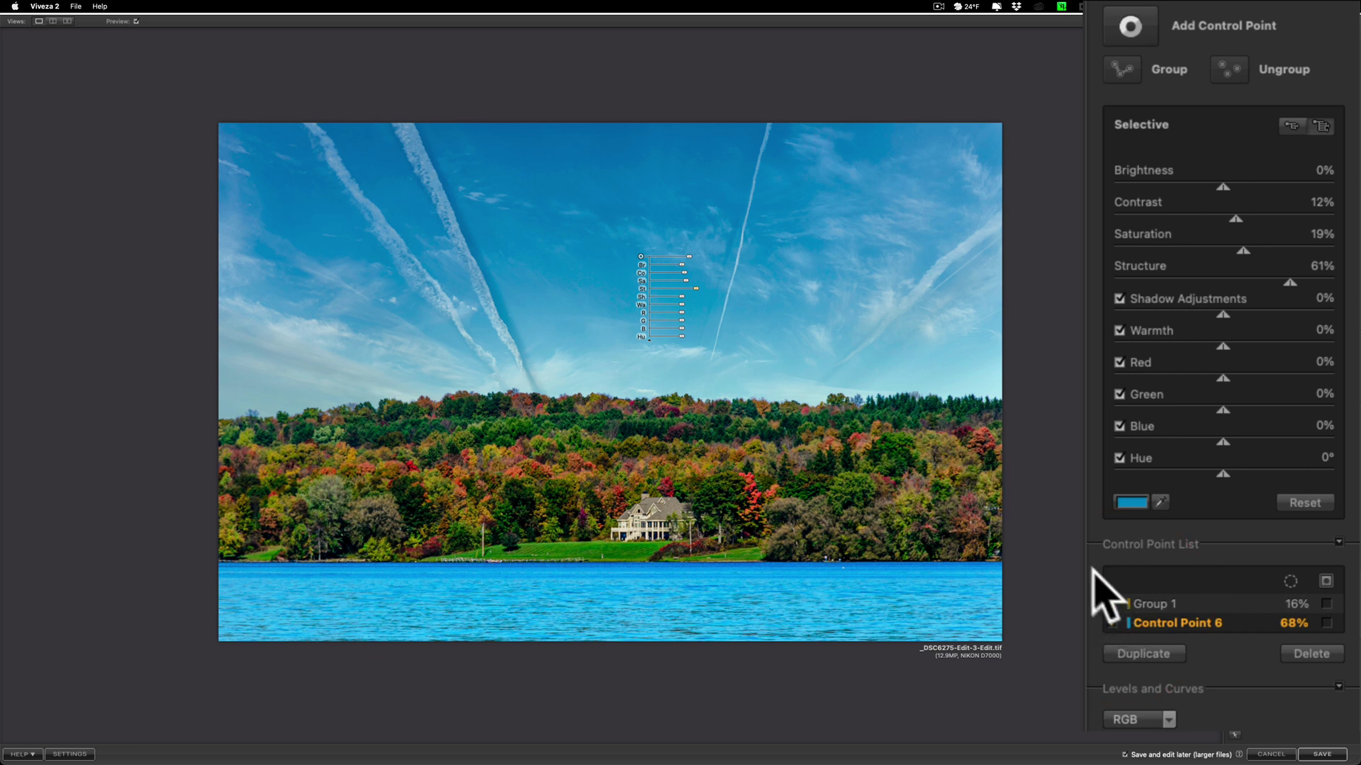
Step: Add a control point on the left part of the lake with a size of 12% and a saturation of -30%
click(1133, 23)
click(1131, 28)
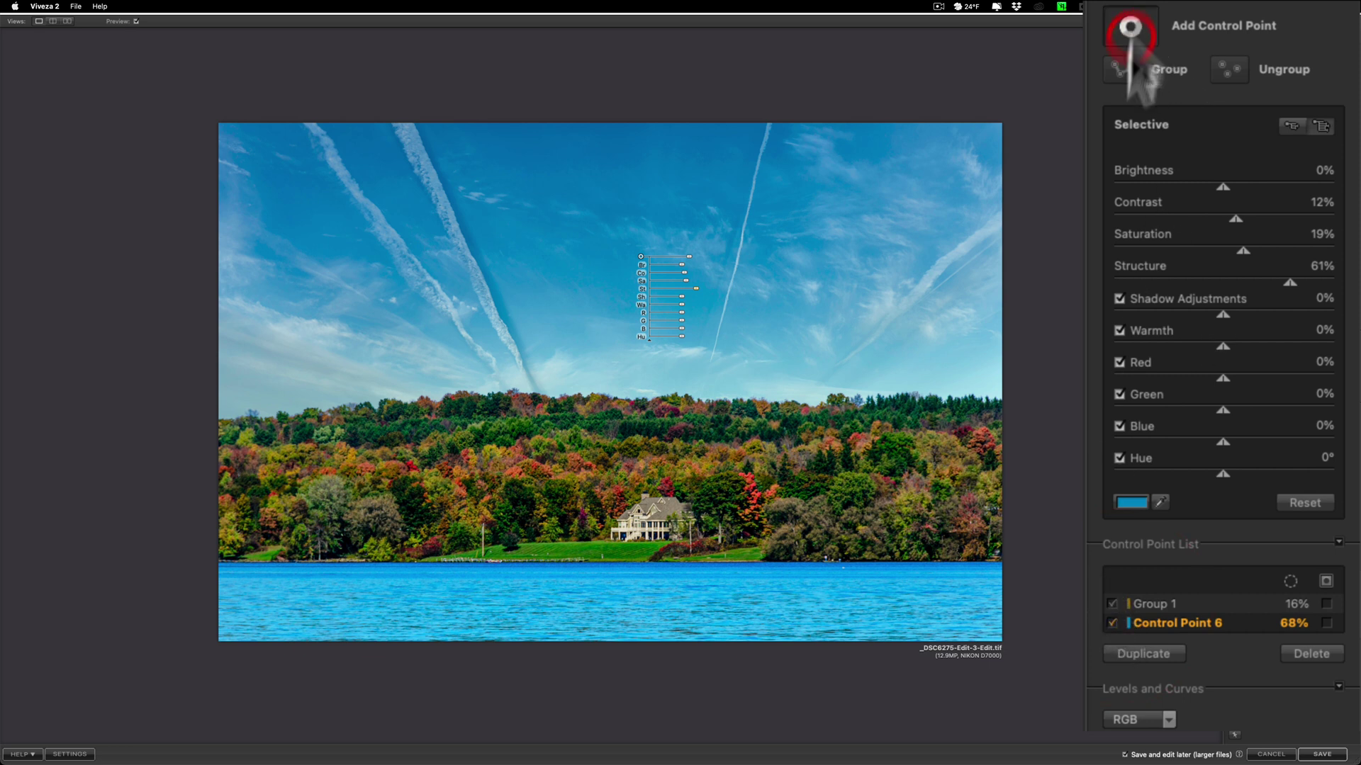
click(321, 603)
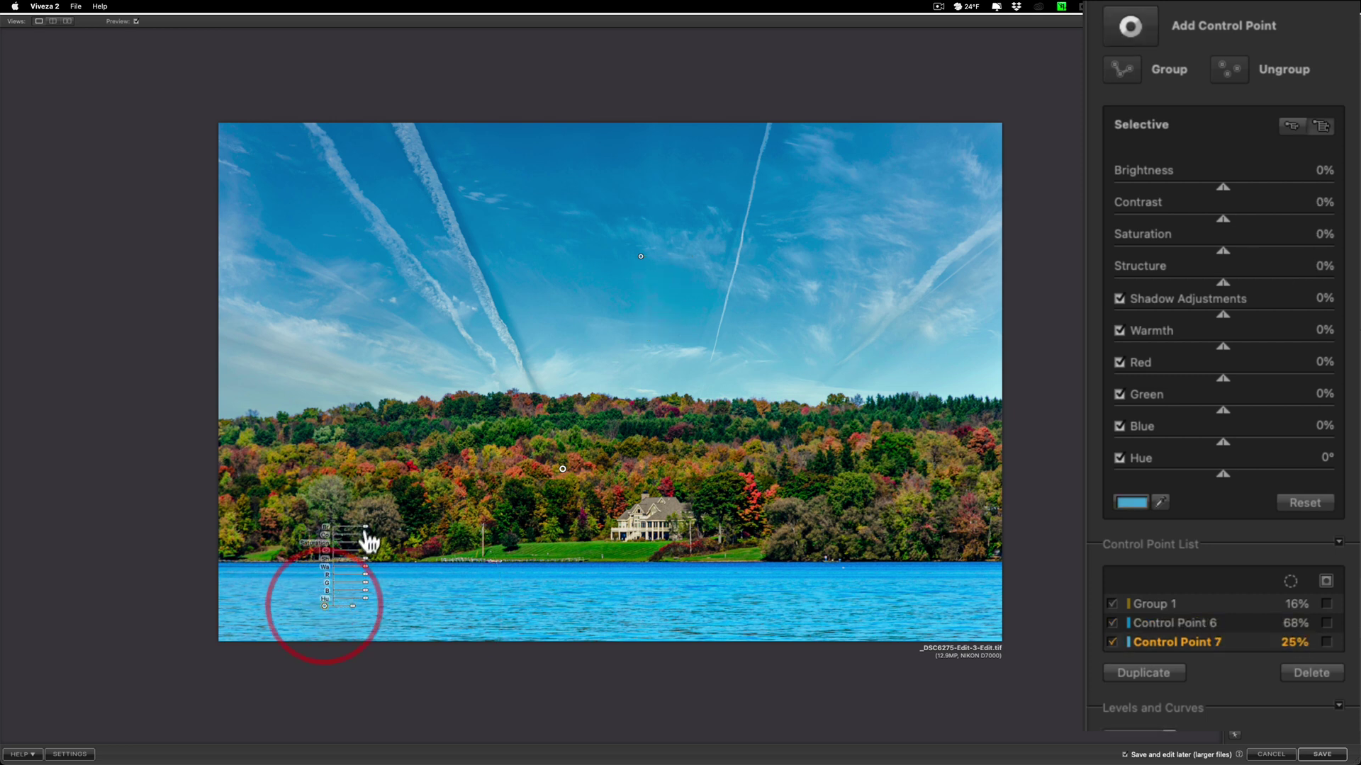
drag(349, 615, 296, 605)
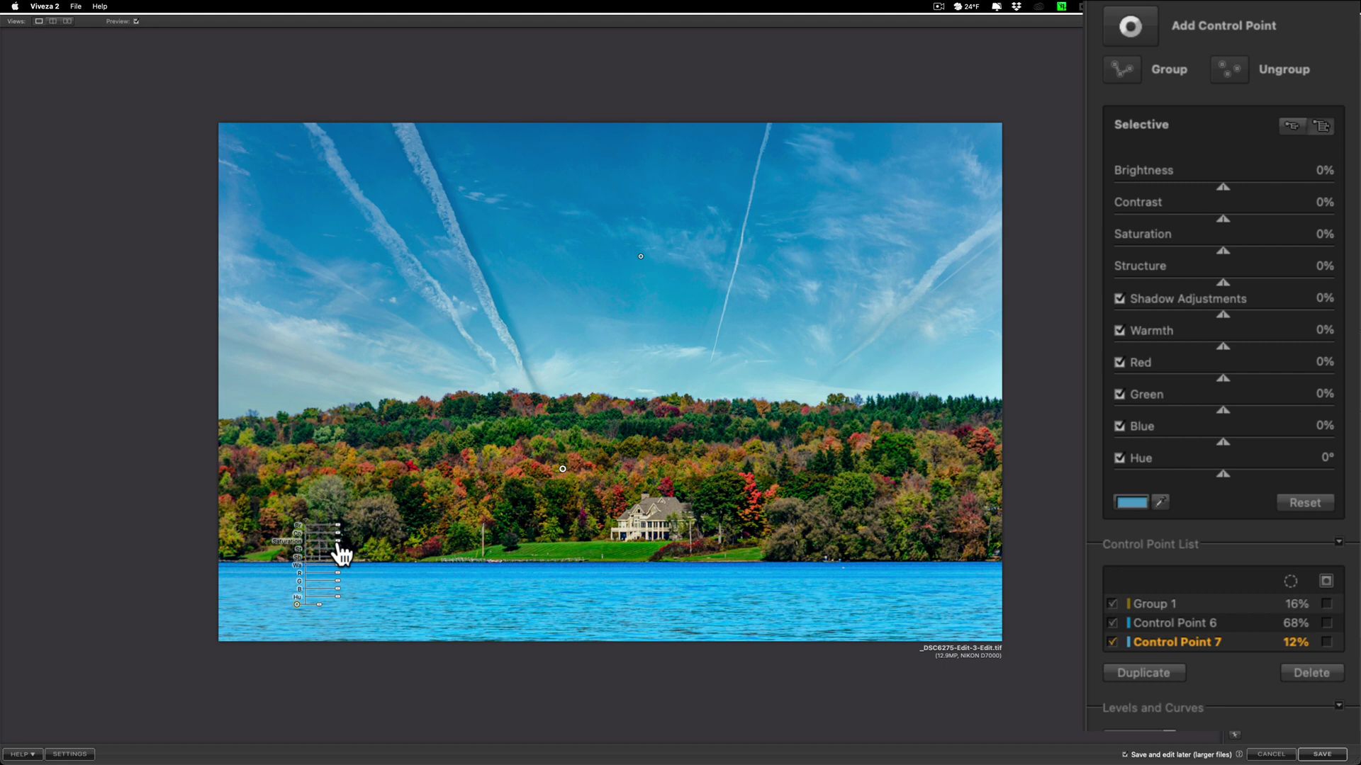
drag(338, 544, 333, 544)
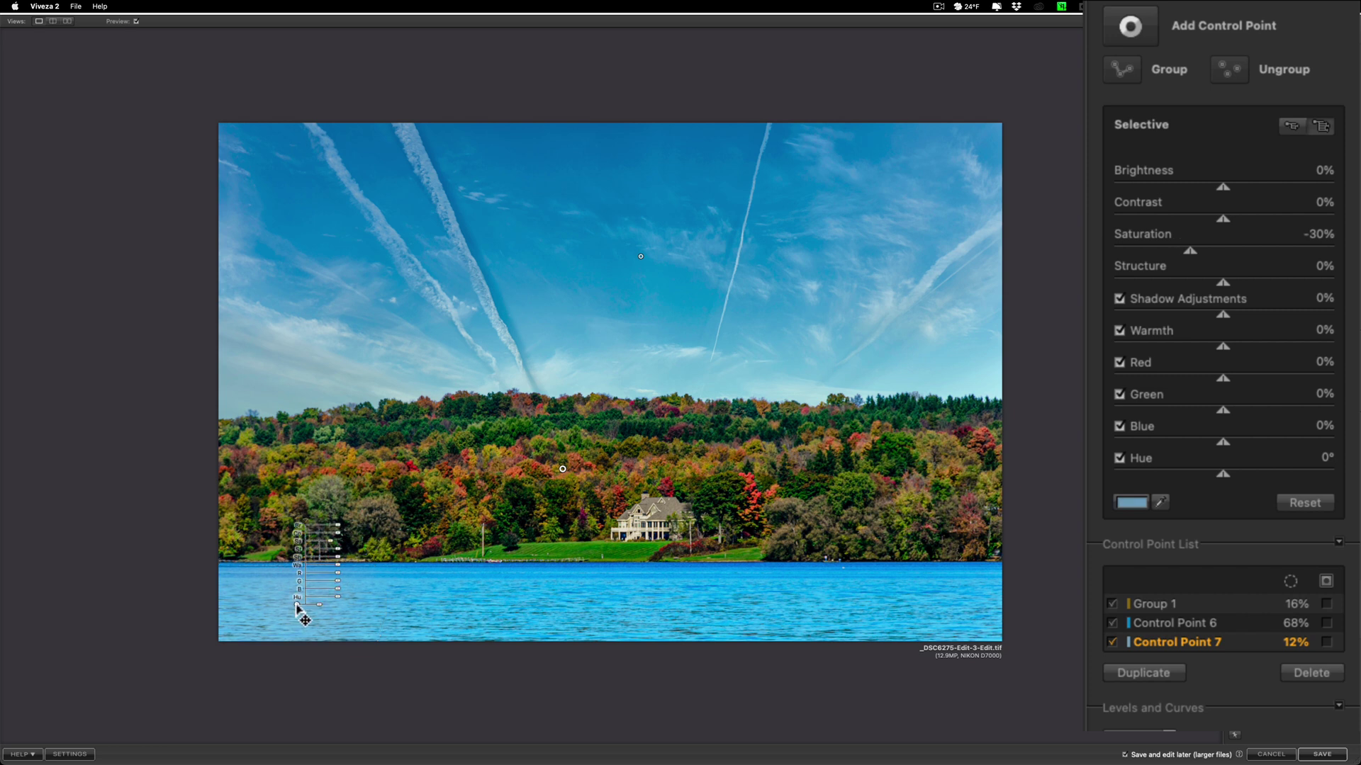
Step: Duplicate the lake control point seven times in a row across the water
alt+drag(296, 605, 925, 595)
click(643, 601)
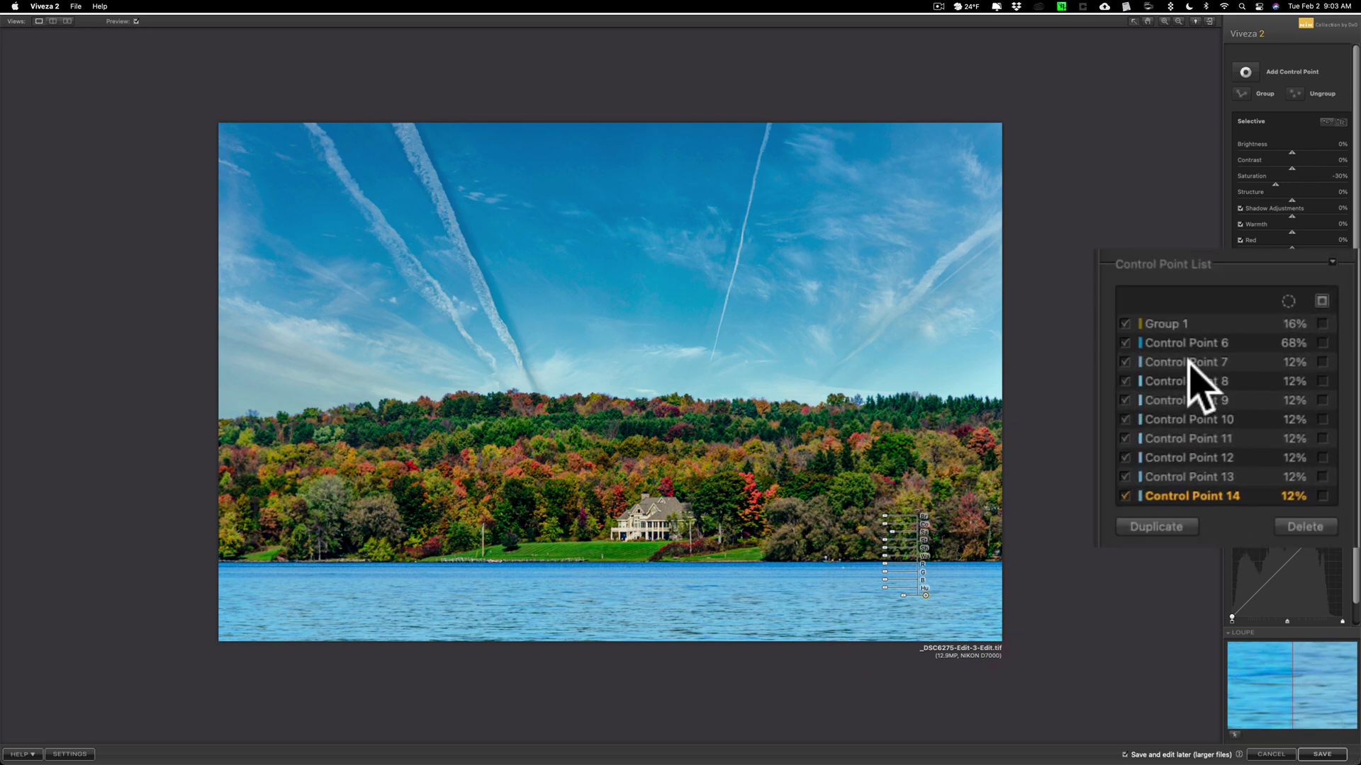
Step: Group Control Points 7 to 14 on the lake and set the group's saturation to -40%
click(1189, 361)
shift+click(1210, 496)
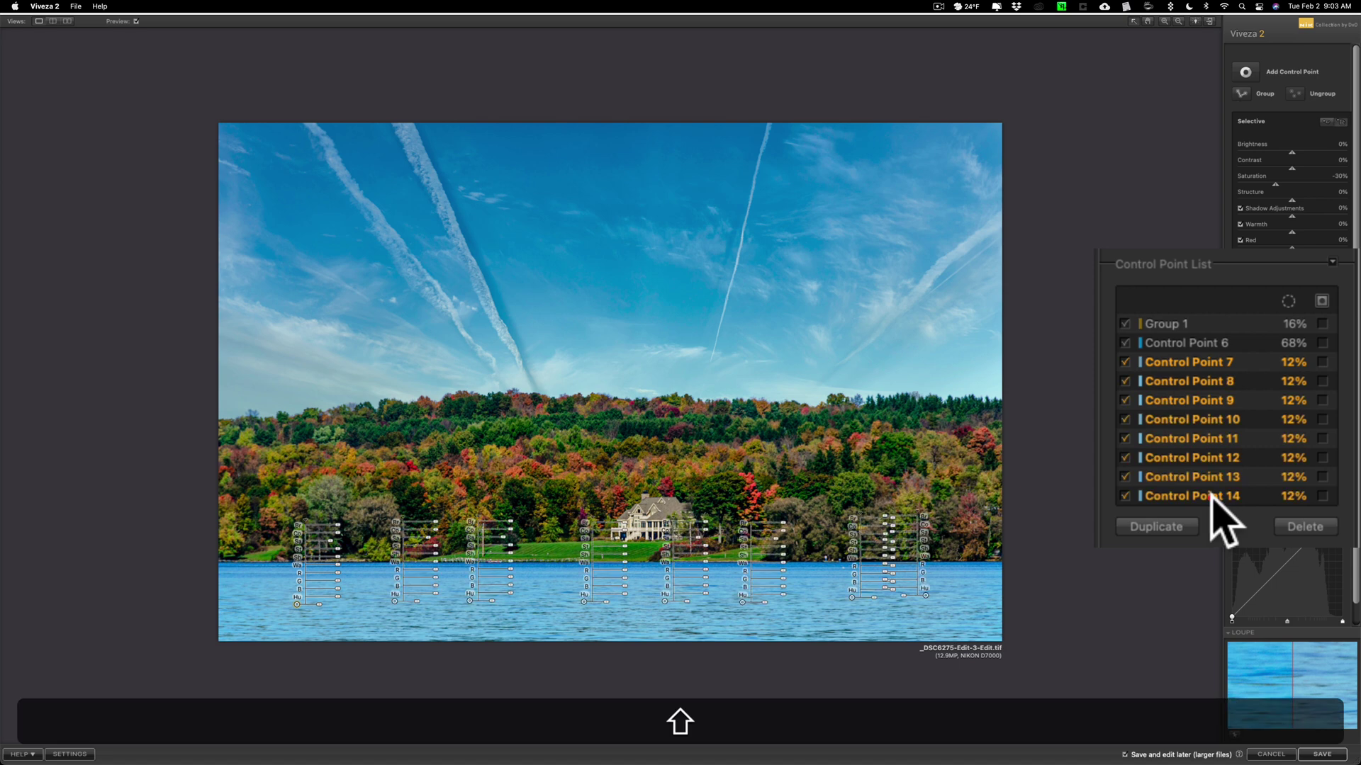
click(1240, 92)
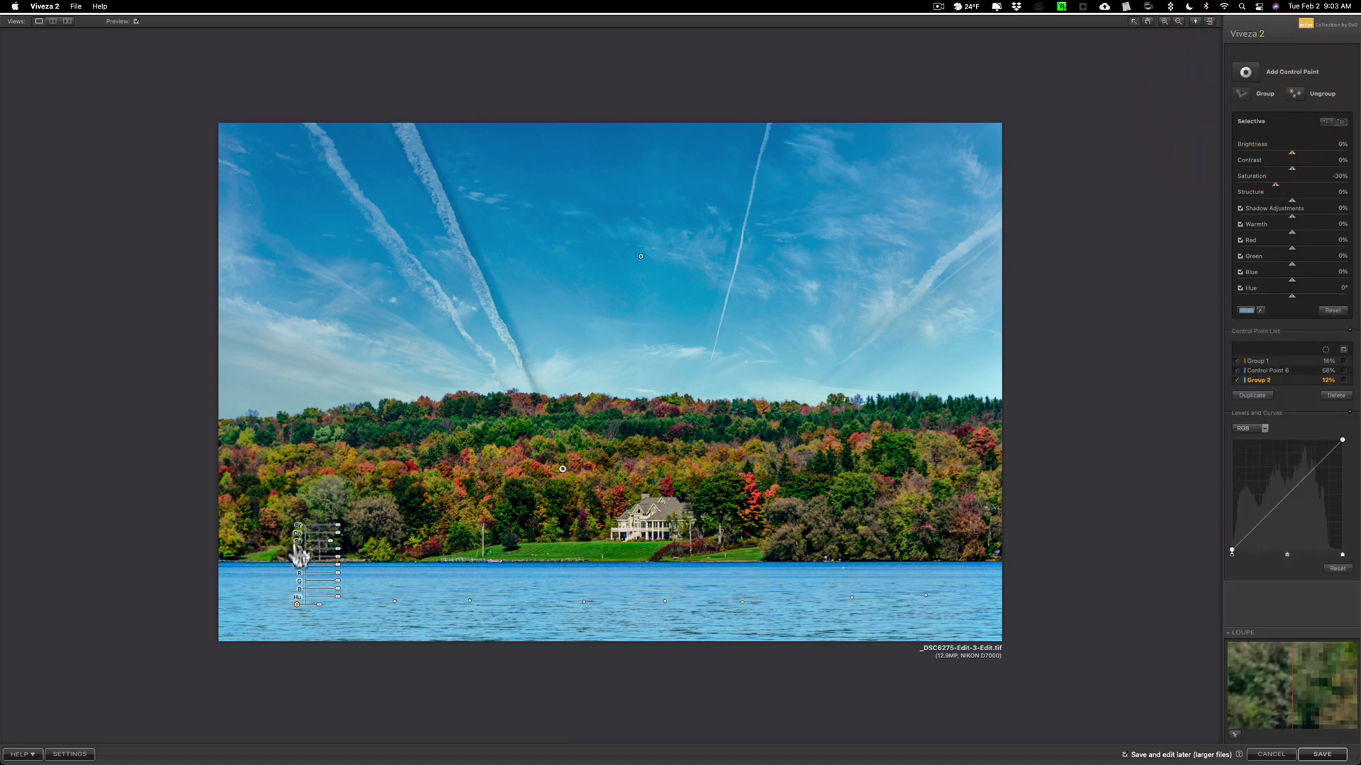
mouse_move(331, 552)
mouse_down()
mouse_move(359, 552)
mouse_move(327, 553)
mouse_up()
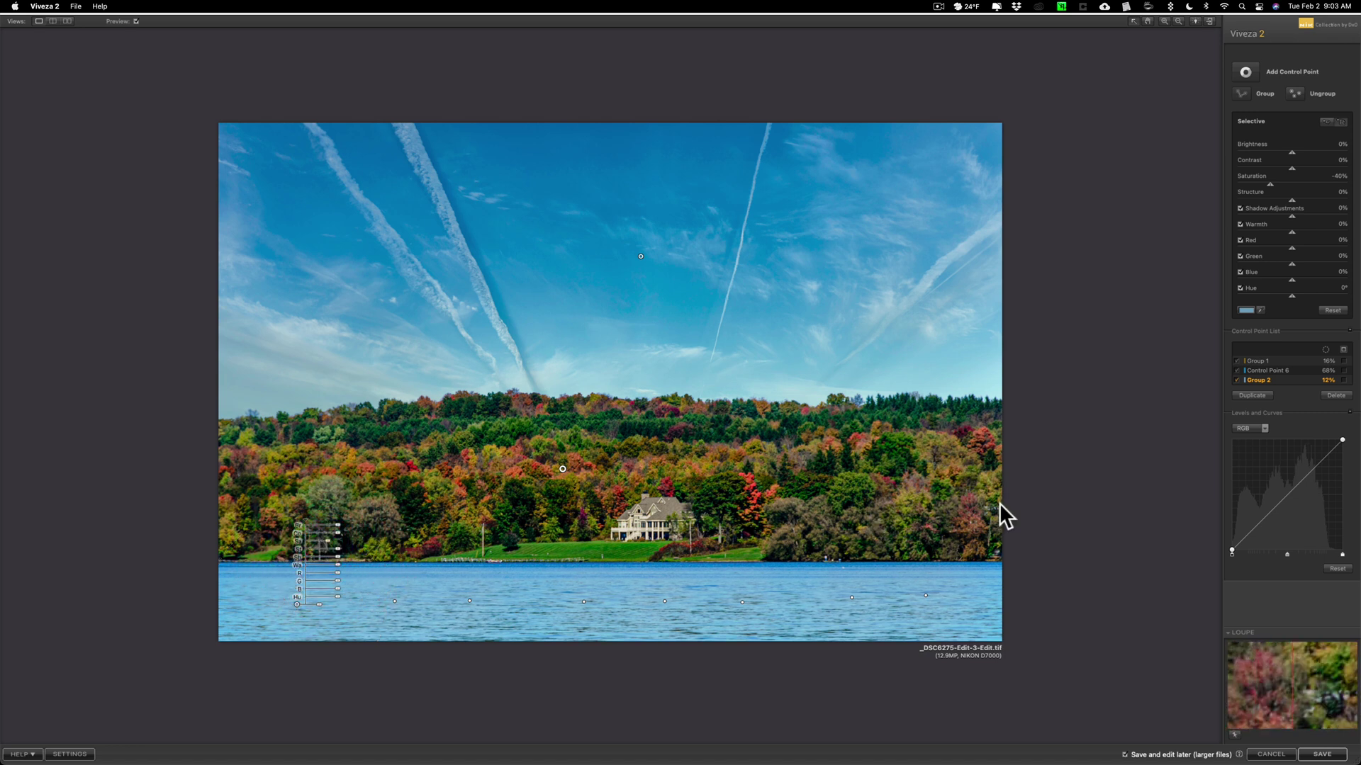